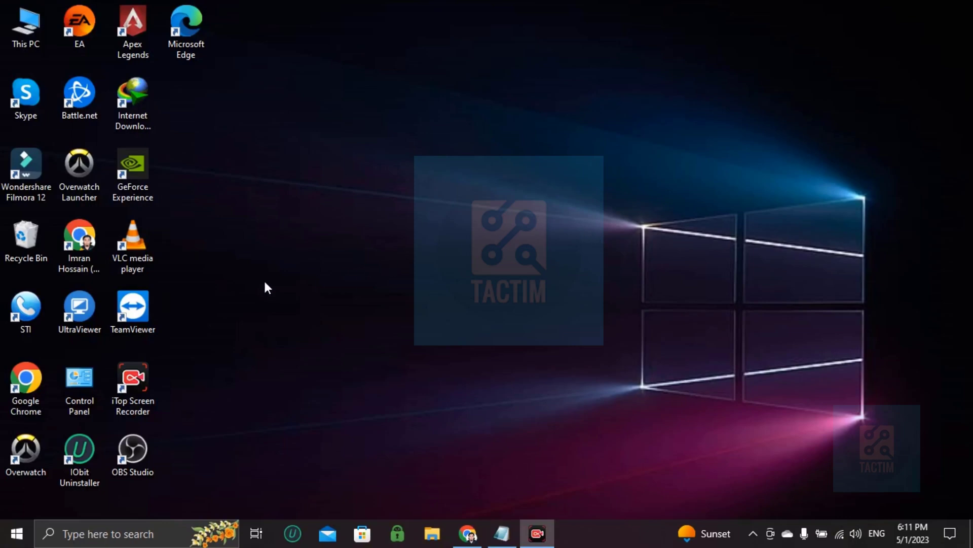
# Step: Launch Chrome from its profile shortcut on the Windows desktop
pyautogui.click(76, 257)
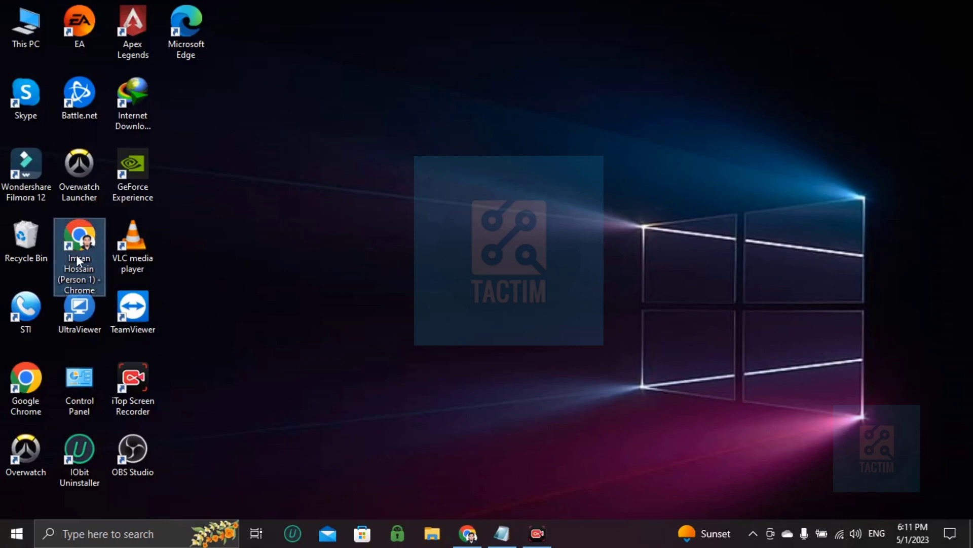
pyautogui.doubleClick(76, 254)
# Step: Maximize Chrome and reach the Canva home page via the 'ca' address suggestion
pyautogui.click(667, 74)
pyautogui.write('canva.com/download/windows/')
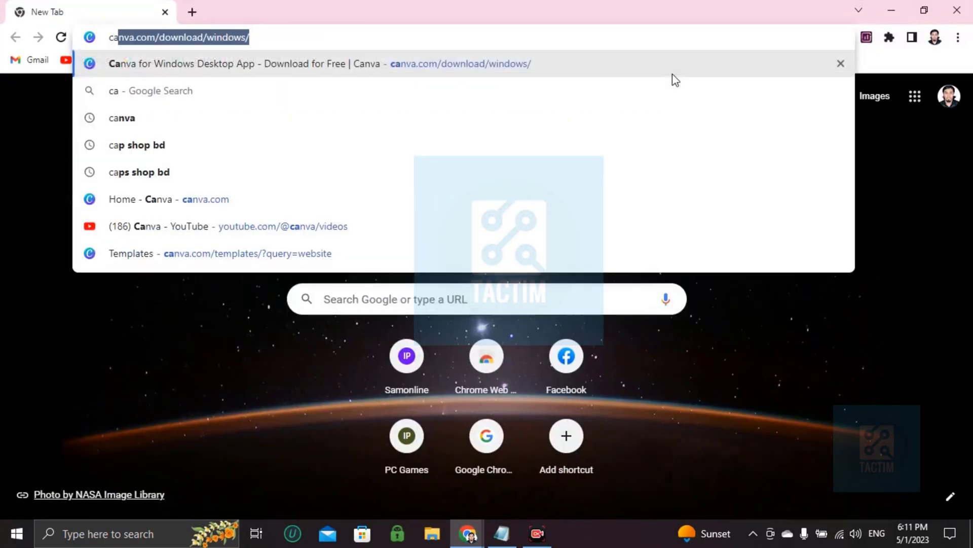
pyautogui.press('Return')
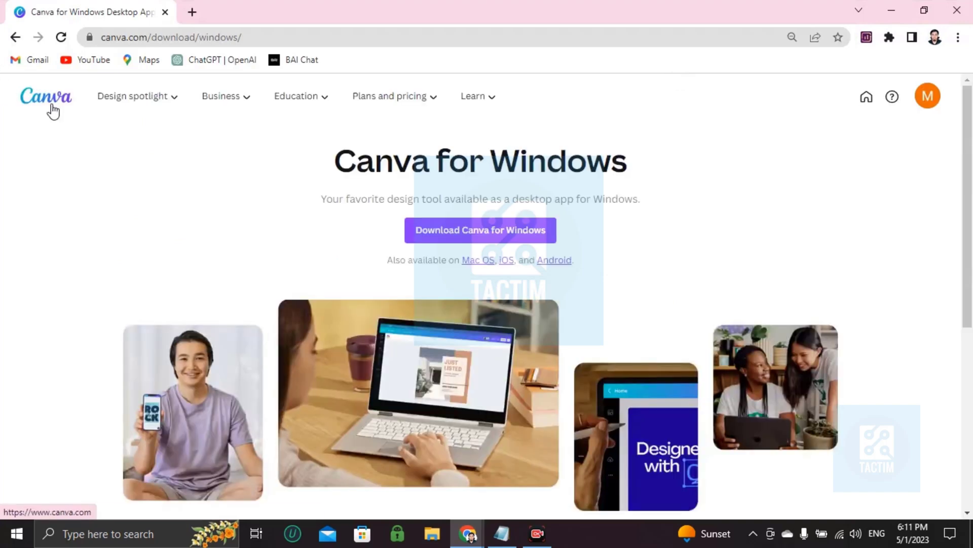
pyautogui.click(53, 106)
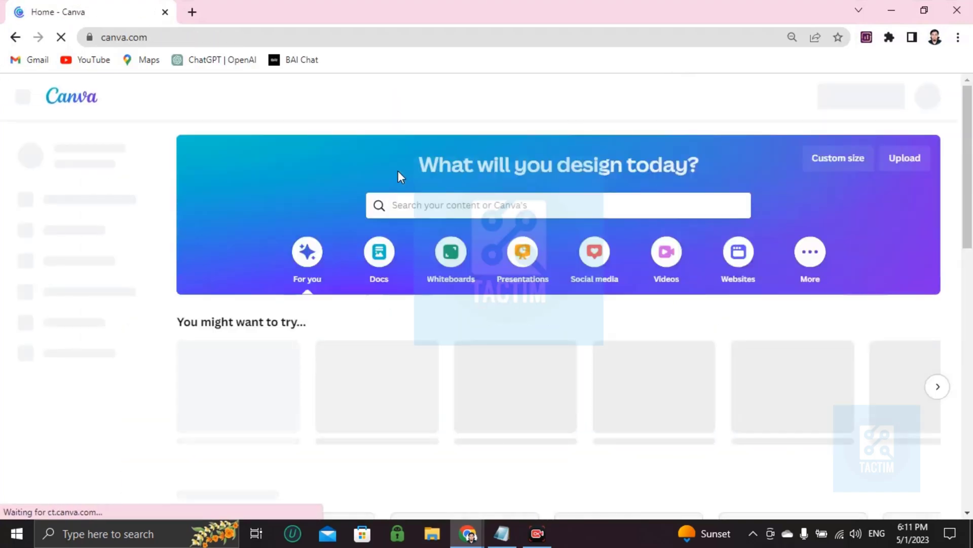
# Step: Search Canva templates for 'line chart' and scroll through the results
pyautogui.click(436, 209)
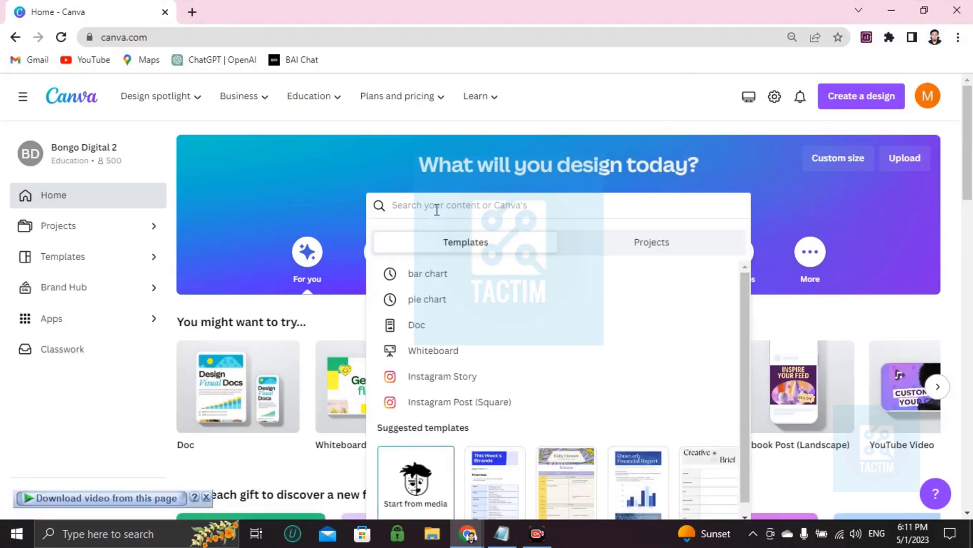
pyautogui.write('line chart')
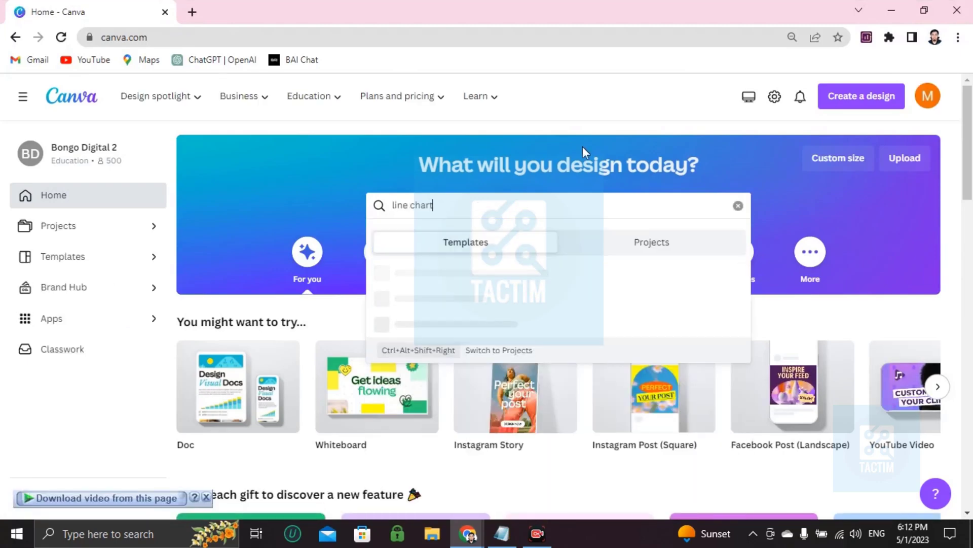
pyautogui.press('Return')
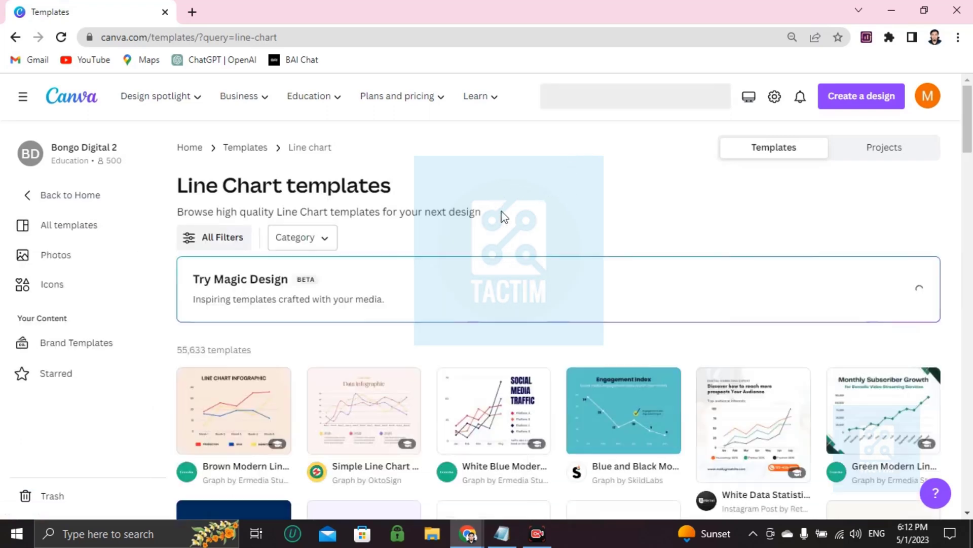
pyautogui.scroll(-2, 517, 204)
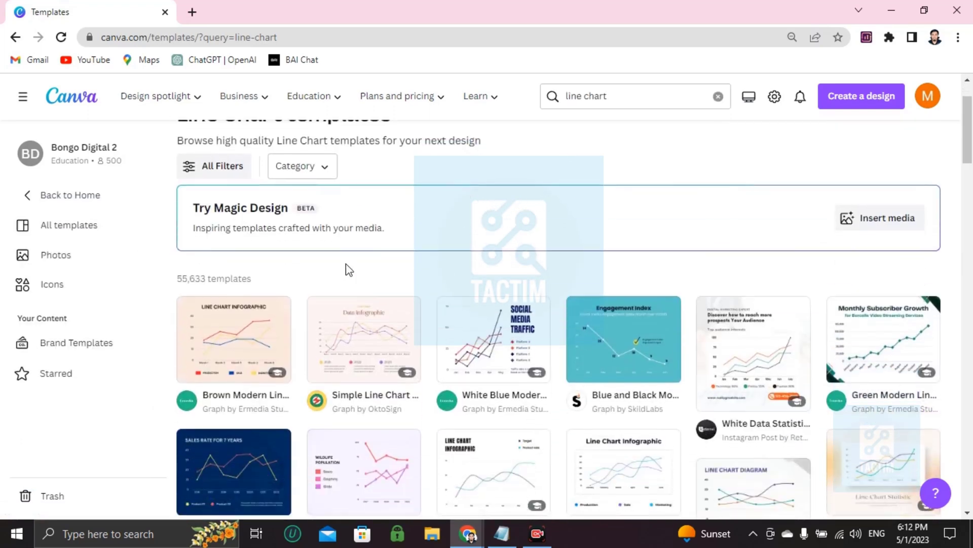
pyautogui.moveTo(248, 314)
pyautogui.scroll(-2, 457, 341)
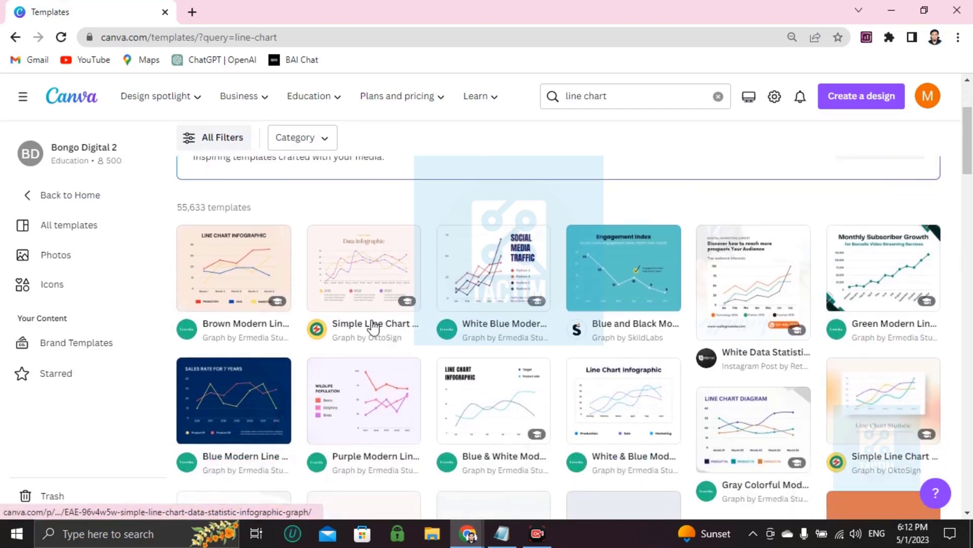
pyautogui.scroll(4, 338, 310)
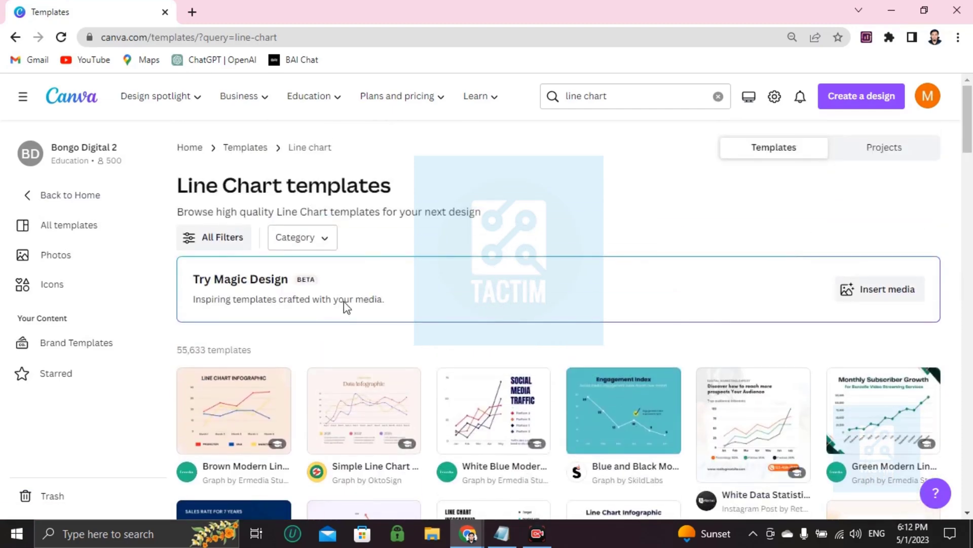
pyautogui.scroll(-4, 344, 306)
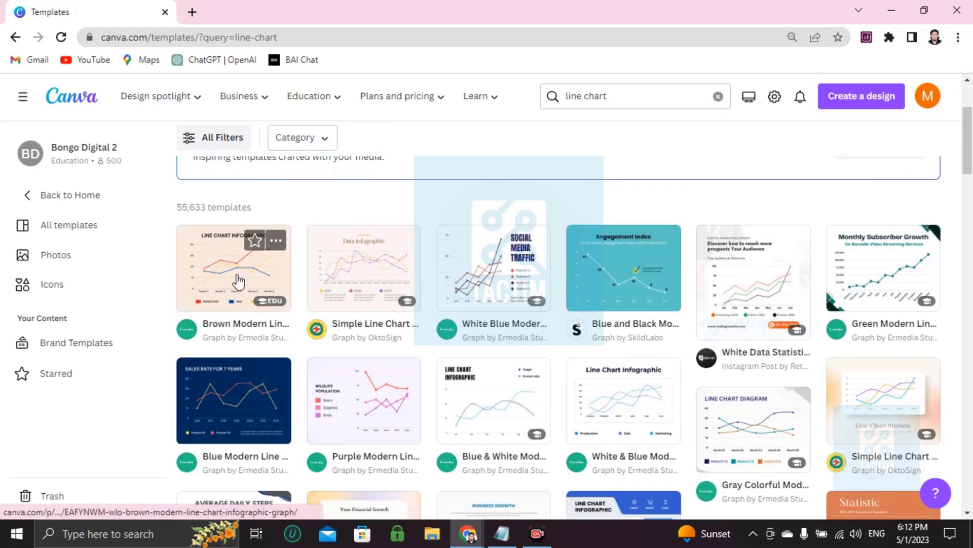
# Step: Open the Brown Modern Line Chart Infographic Graph template and customize it as a new design
pyautogui.click(239, 279)
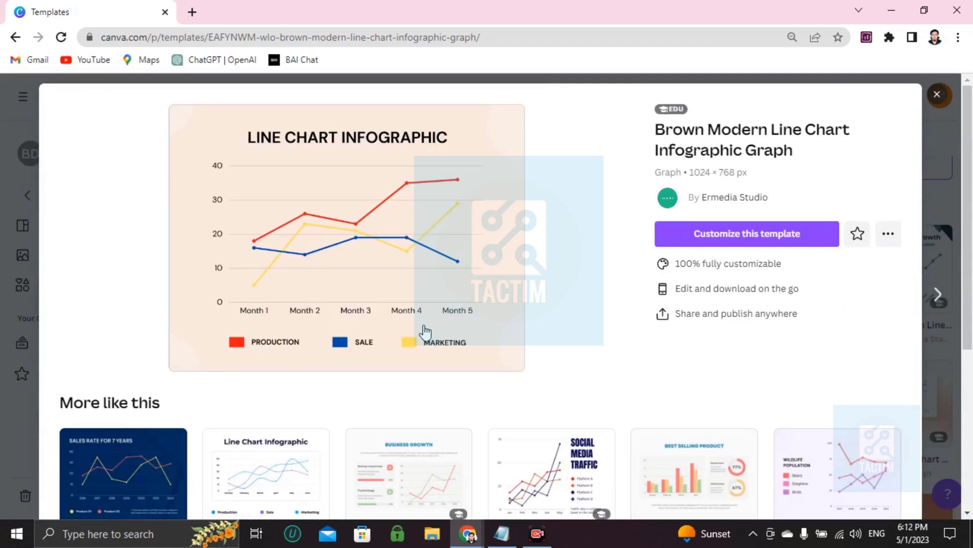
pyautogui.click(747, 237)
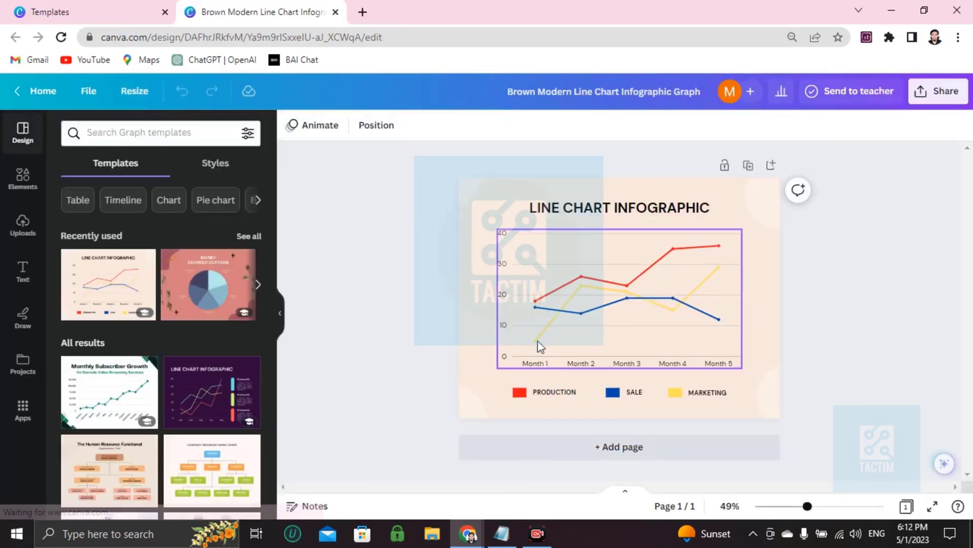
# Step: Zoom the canvas to 69% and select the line chart to show its Series 1/Series 2 data table
pyautogui.click(486, 201)
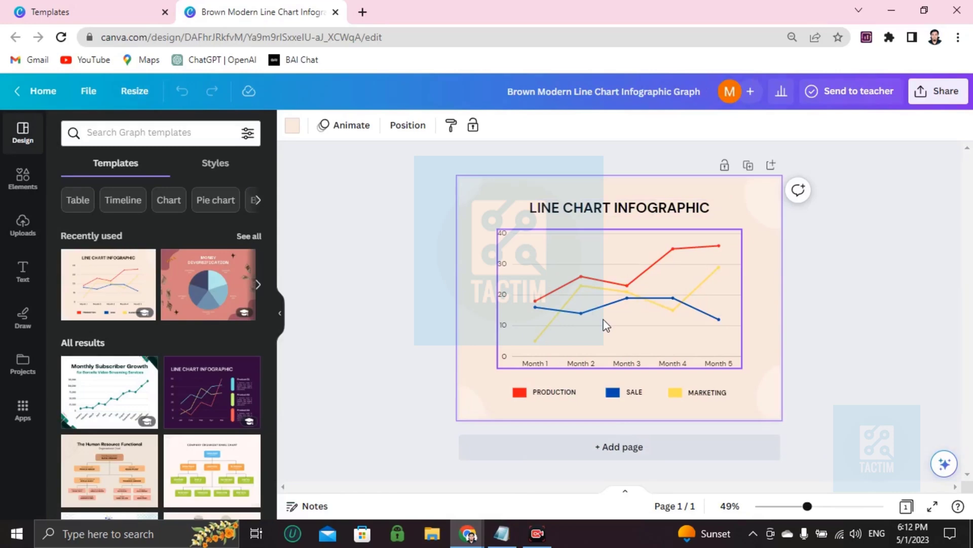
pyautogui.scroll(3, 606, 325)
pyautogui.scroll(-1, 576, 319)
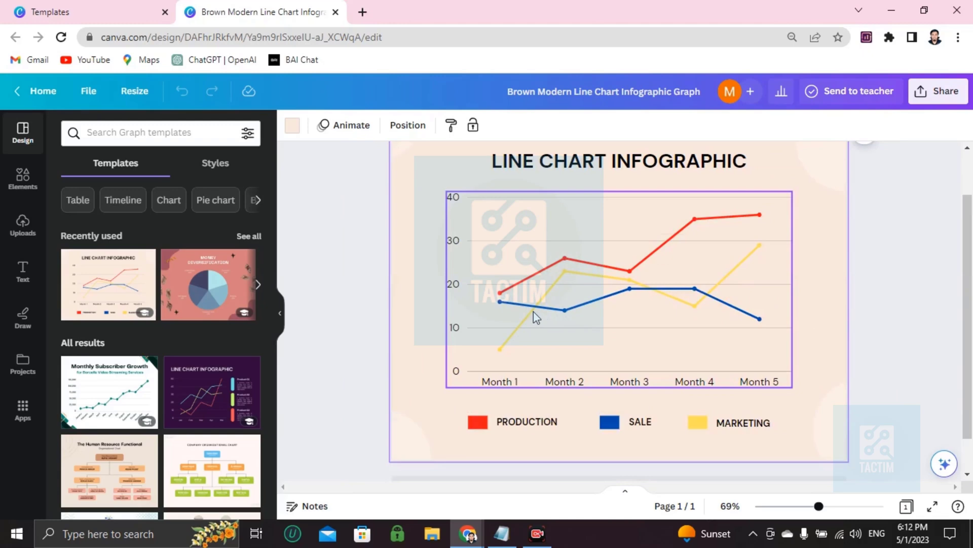
pyautogui.click(509, 290)
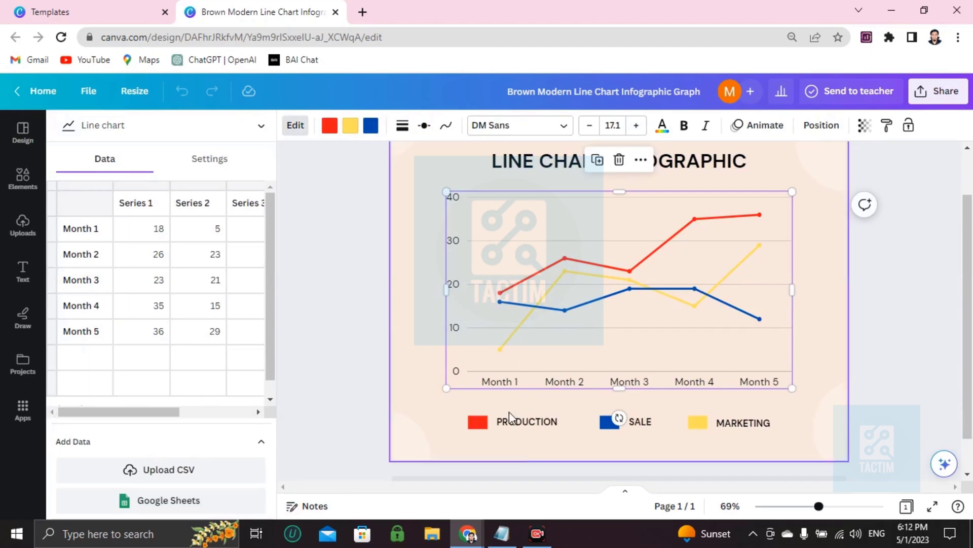
# Step: Set the chart data: Month 1 to 20 and 4, Month 2 Series 2 to 10
pyautogui.click(163, 234)
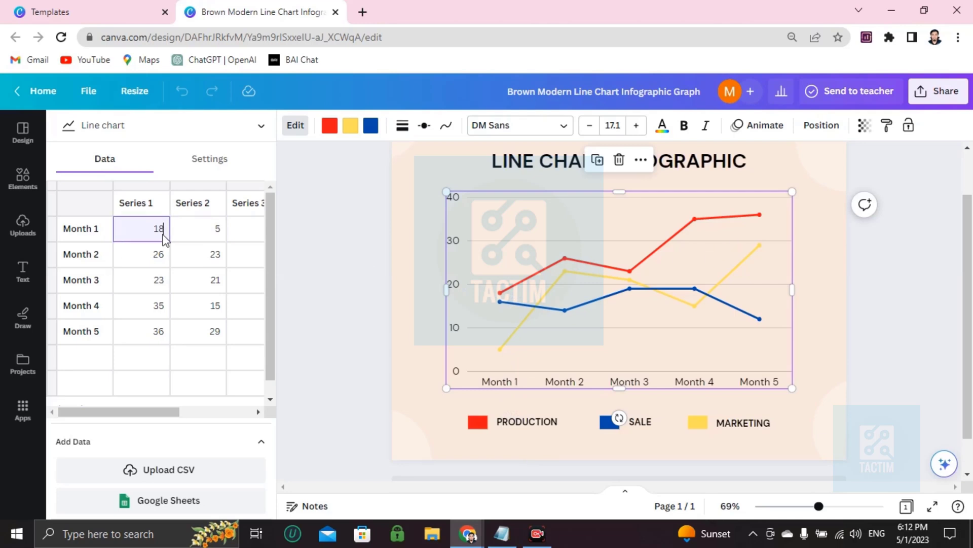
pyautogui.write('===')
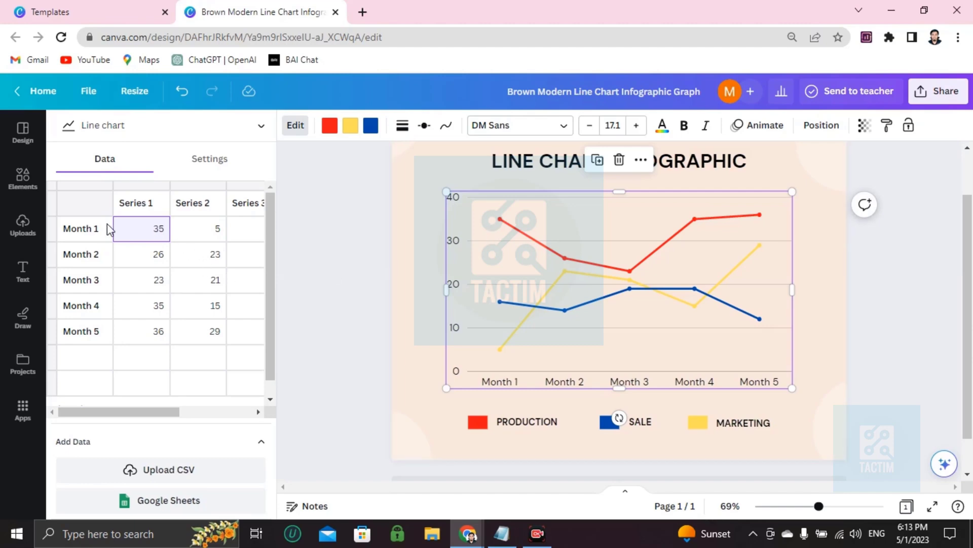
pyautogui.write('20')
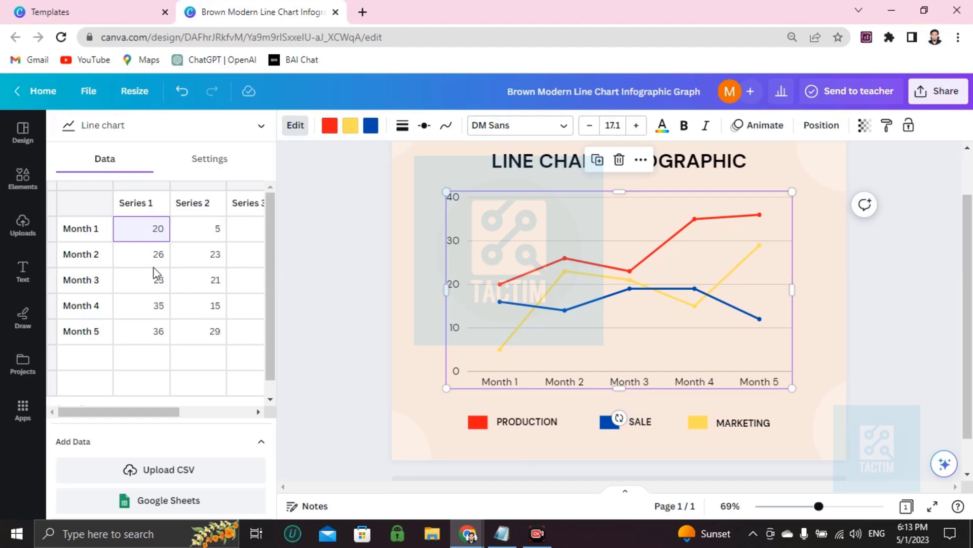
pyautogui.click(205, 233)
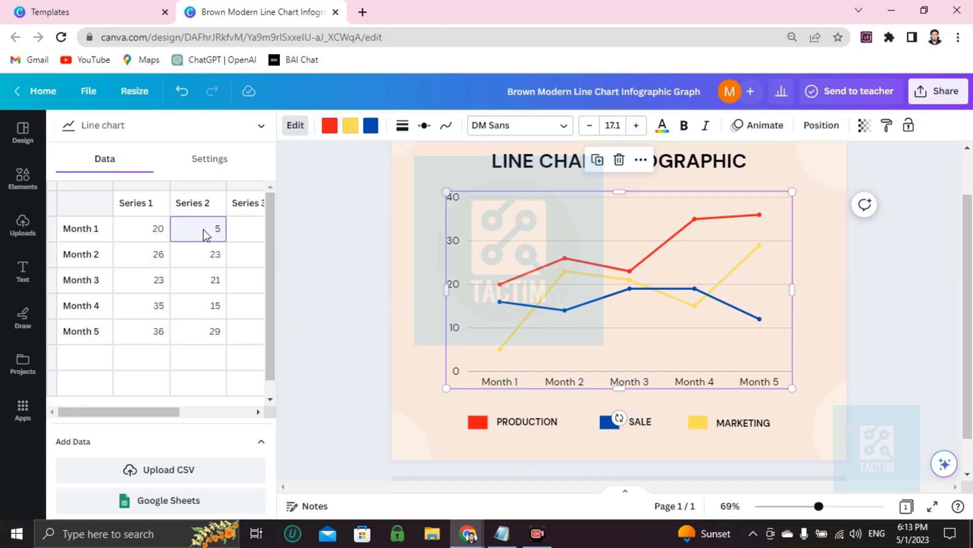
pyautogui.write('4')
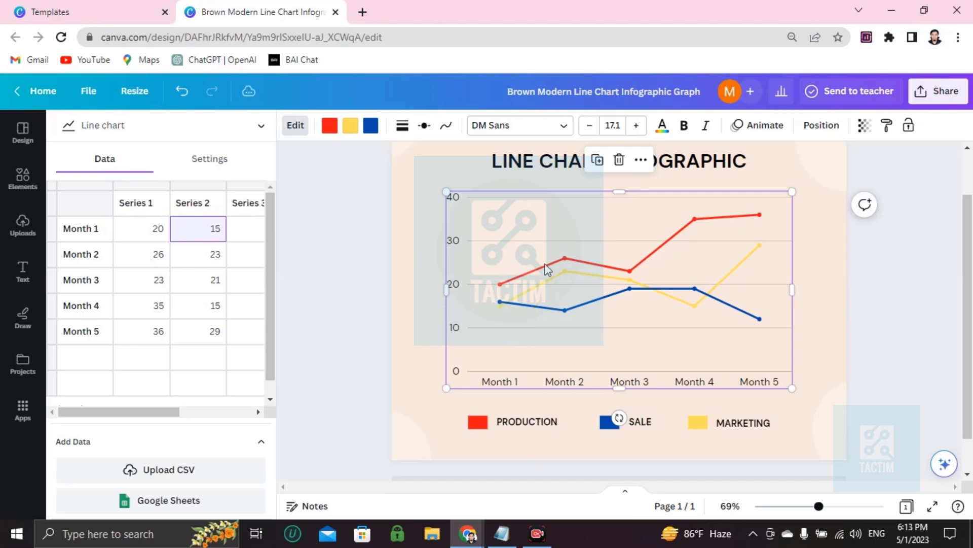
pyautogui.click(159, 261)
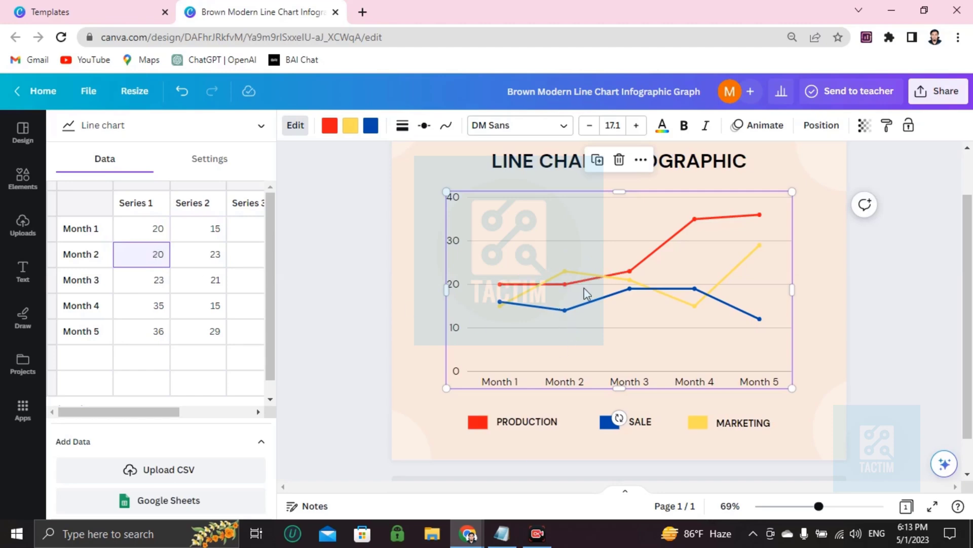
pyautogui.click(195, 259)
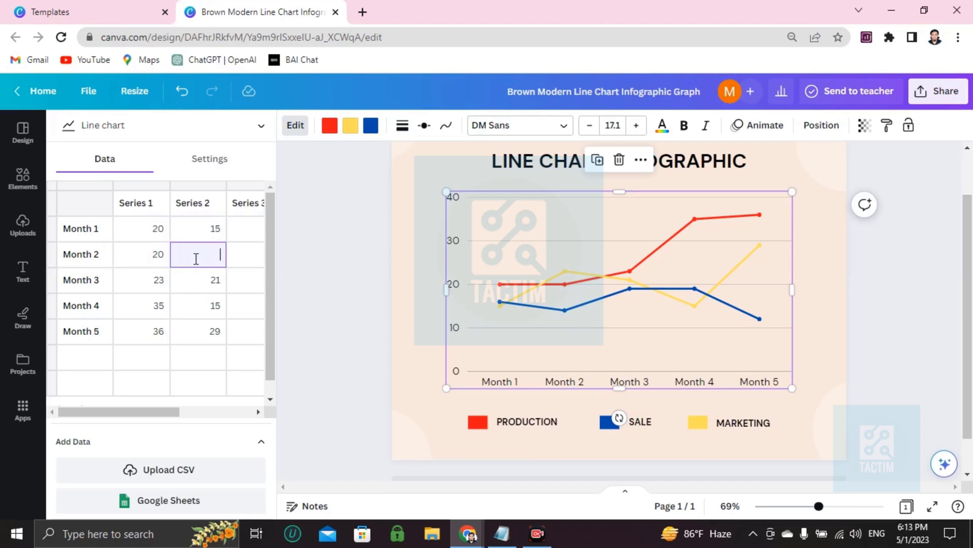
pyautogui.write('10')
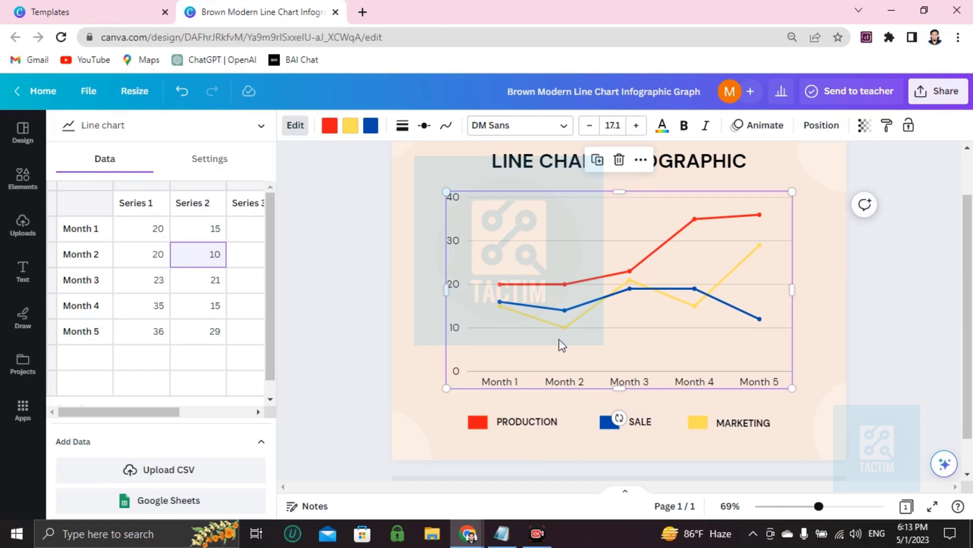
# Step: Clear the Month 1 category label and begin a new 'Week' label in its place
pyautogui.scroll(-1, 625, 309)
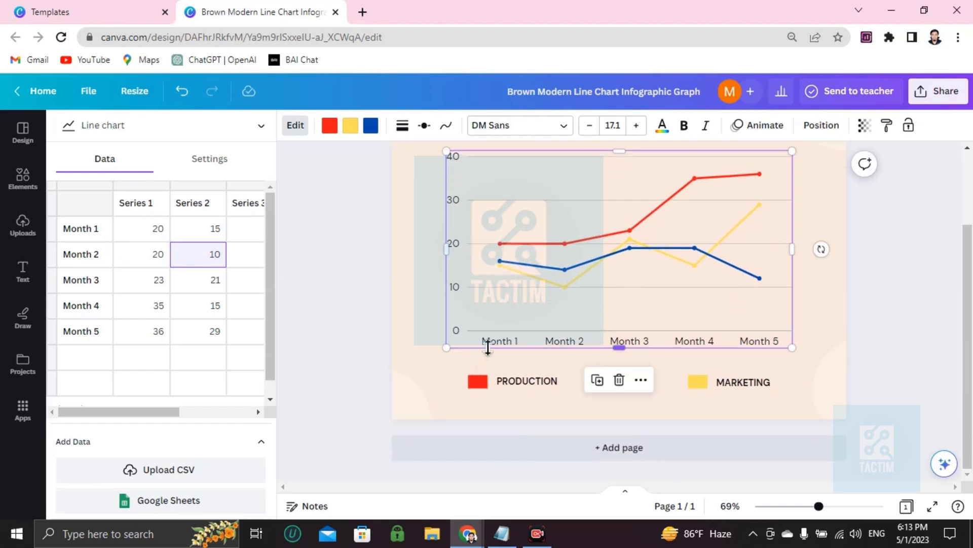
pyautogui.click(73, 234)
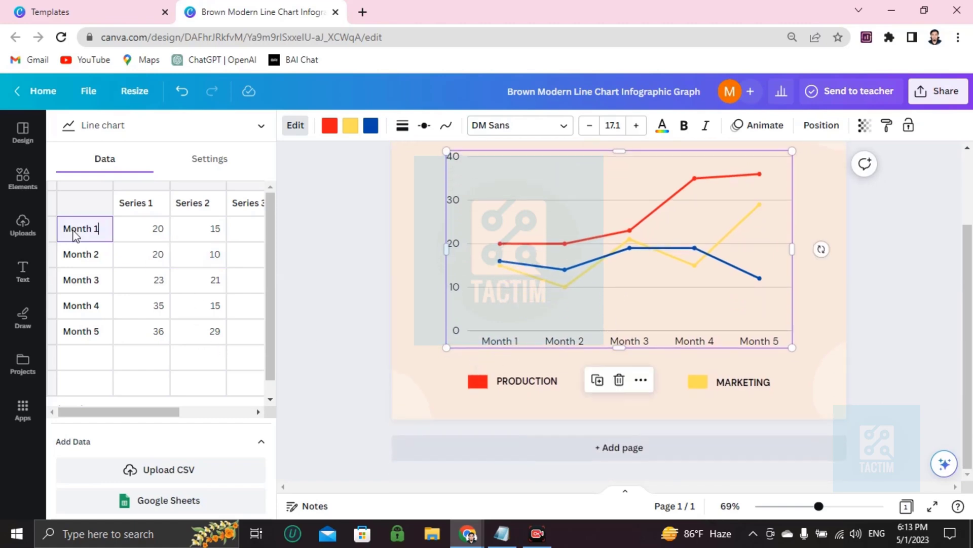
pyautogui.press('BackSpace')
pyautogui.press('BackSpace')
pyautogui.press('BackSpace')
pyautogui.press('BackSpace')
pyautogui.press('BackSpace')
pyautogui.click(138, 283)
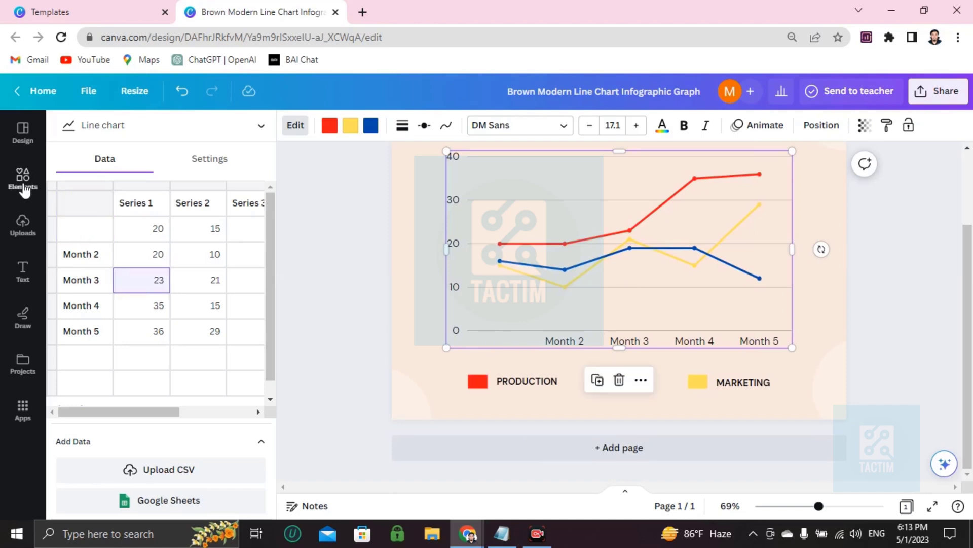
pyautogui.click(76, 232)
pyautogui.write('Week 1')
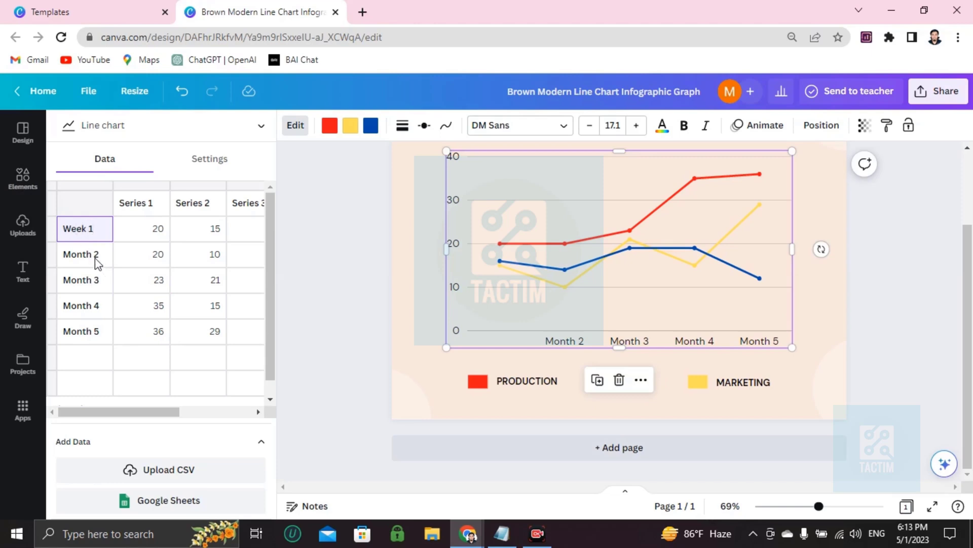
# Step: Rename the Month 2 label to 'week 2' and the first label to 'sunday'
pyautogui.click(96, 257)
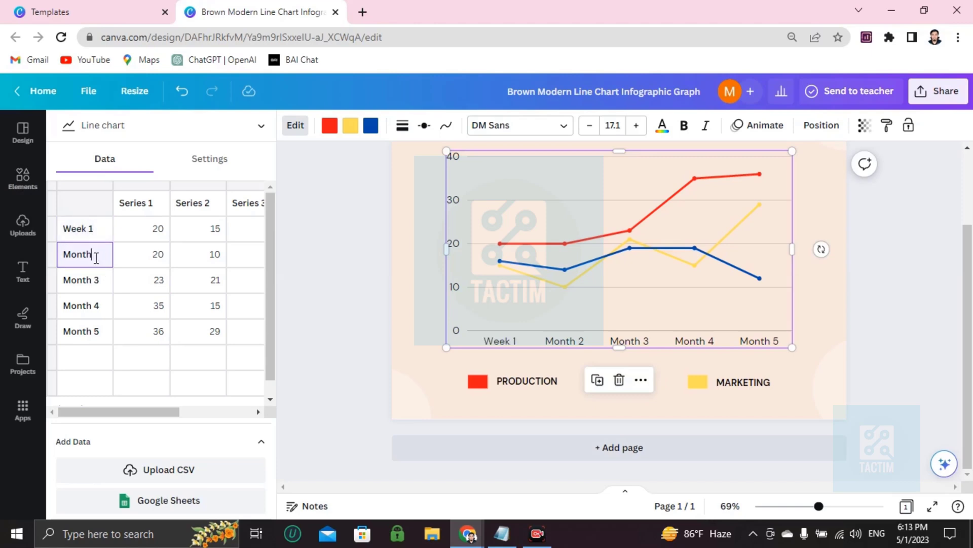
pyautogui.press('BackSpace')
pyautogui.press('BackSpace')
pyautogui.press('BackSpace')
pyautogui.press('BackSpace')
pyautogui.press('BackSpace')
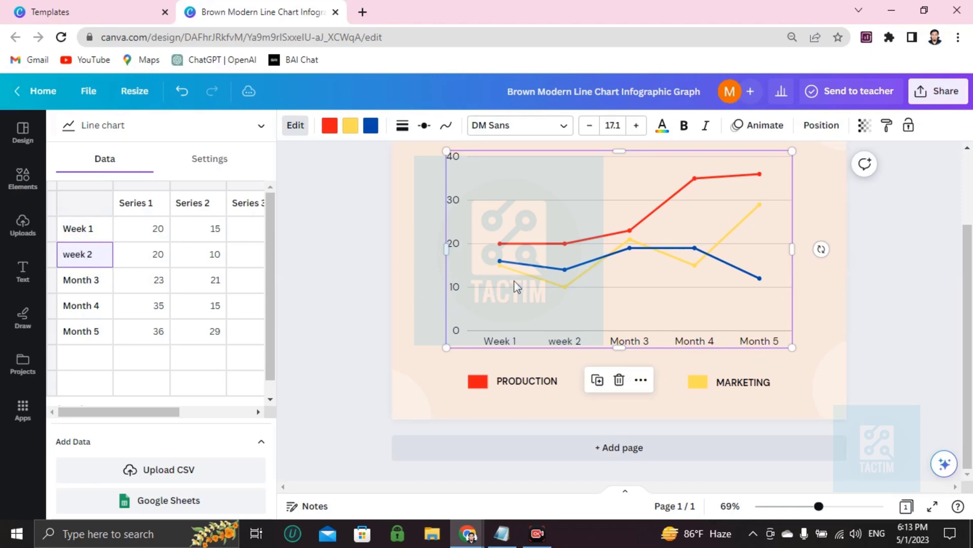
pyautogui.click(101, 236)
pyautogui.press('BackSpace')
pyautogui.press('BackSpace')
pyautogui.press('BackSpace')
pyautogui.press('BackSpace')
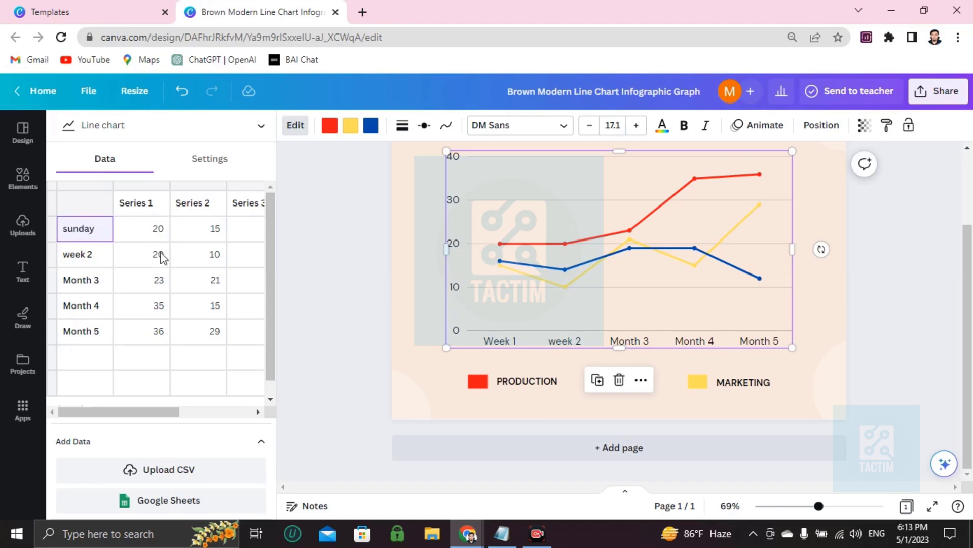
pyautogui.scroll(2, 521, 326)
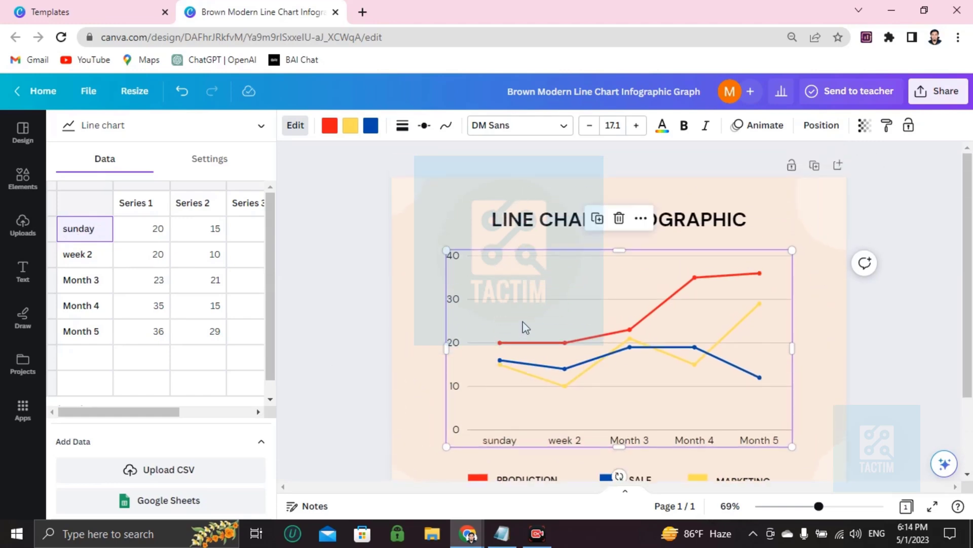
pyautogui.scroll(-2, 507, 304)
pyautogui.scroll(2, 494, 230)
# Step: Give the page a silver-grey gradient background after previewing black-gold and navy gradients
pyautogui.click(456, 205)
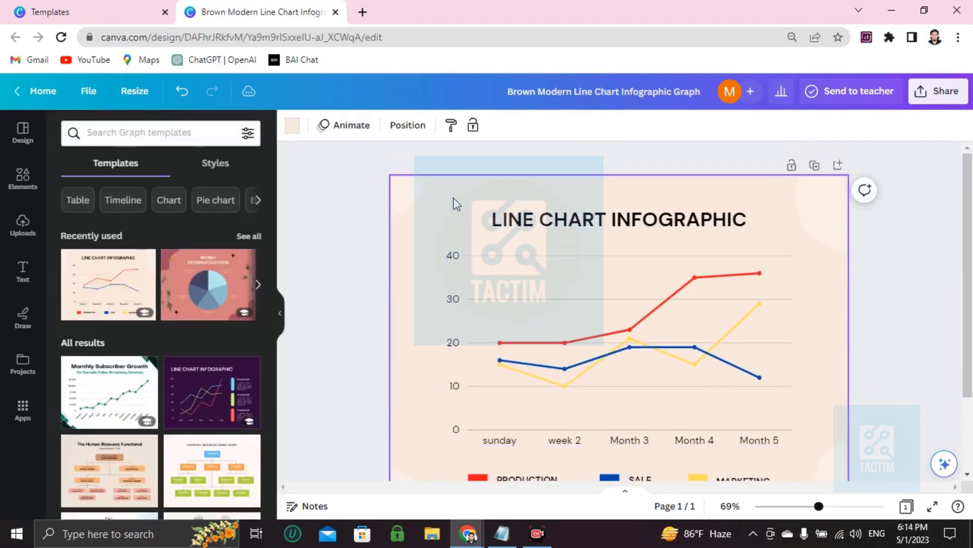
pyautogui.click(287, 128)
pyautogui.scroll(-4, 120, 289)
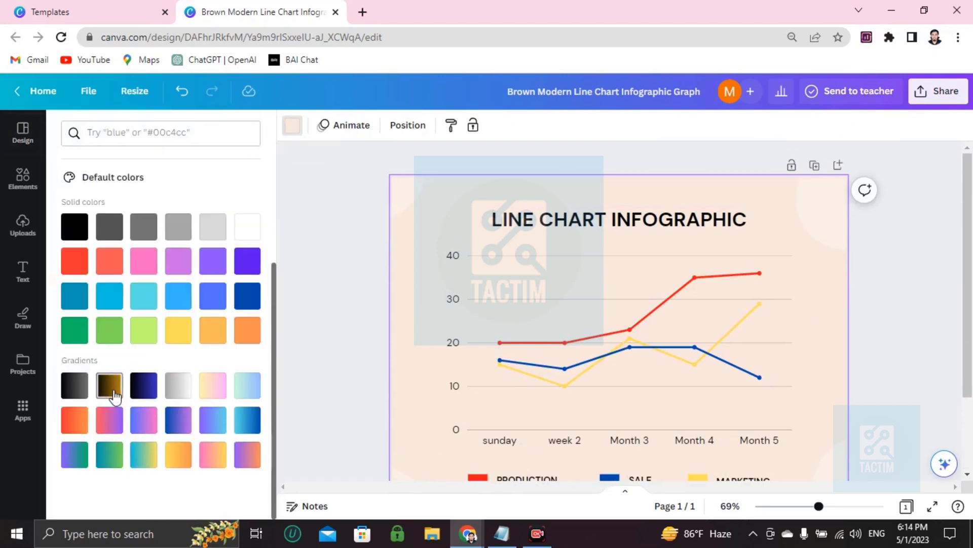
pyautogui.click(109, 388)
pyautogui.click(142, 387)
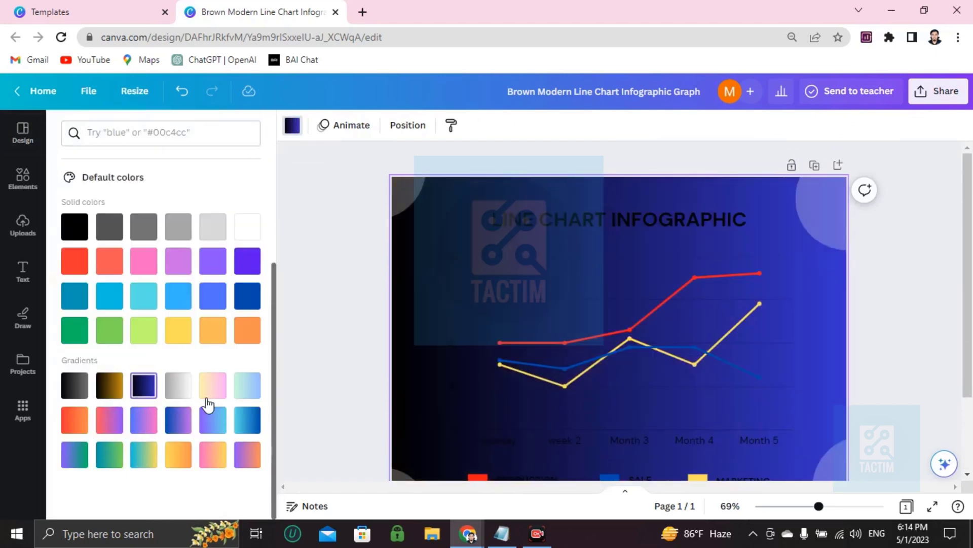
pyautogui.click(178, 385)
# Step: Review the grey-gradient design and bring up its Share panel
pyautogui.scroll(-2, 563, 328)
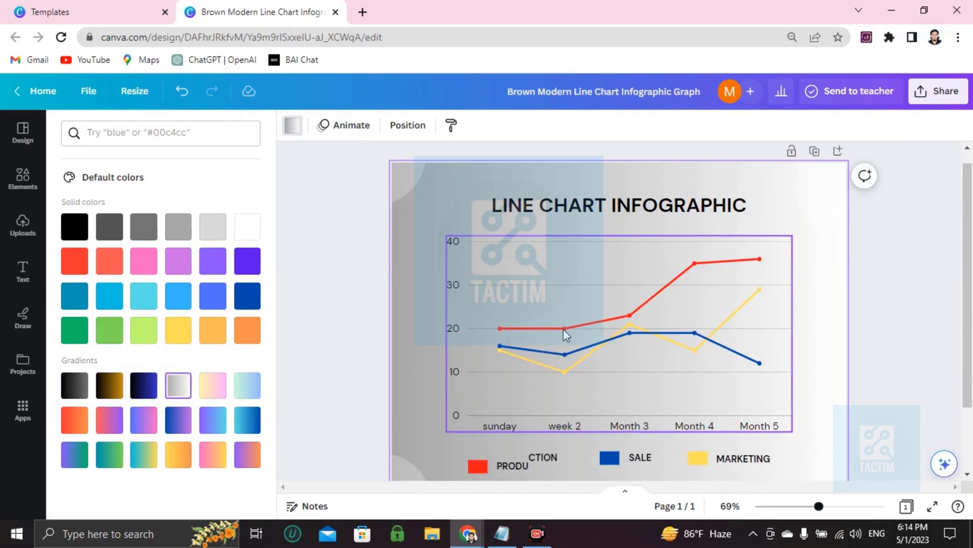
pyautogui.scroll(2, 564, 328)
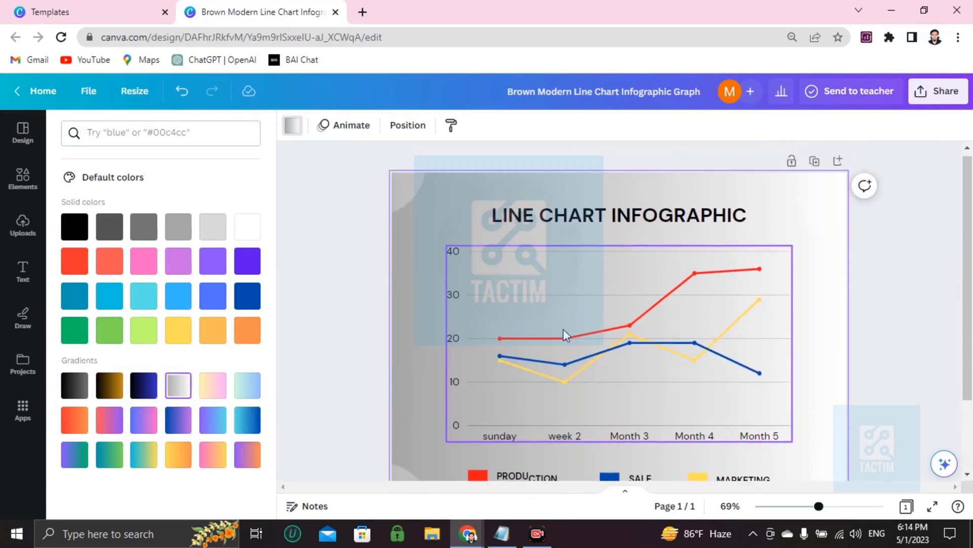
pyautogui.scroll(-2, 564, 329)
pyautogui.scroll(2, 564, 329)
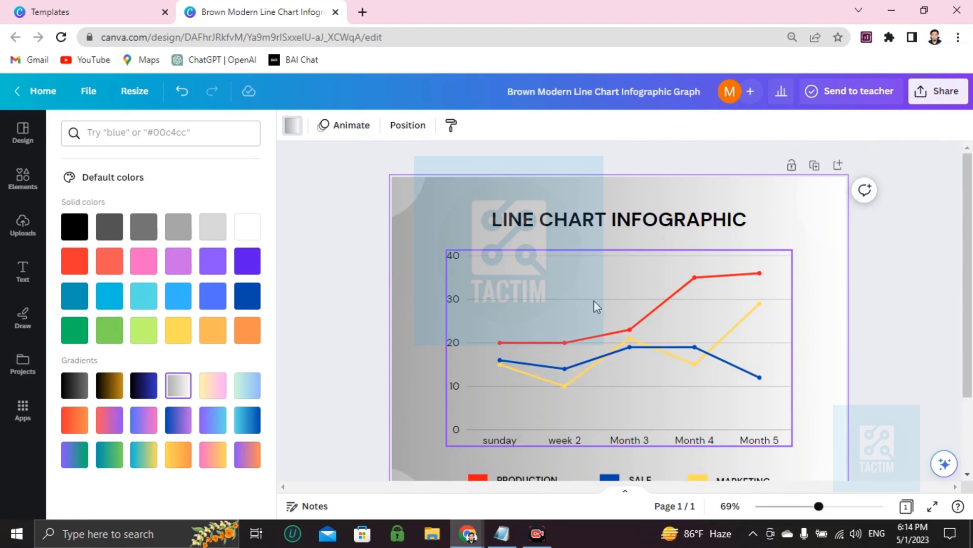
pyautogui.scroll(-2, 648, 337)
pyautogui.scroll(2, 646, 341)
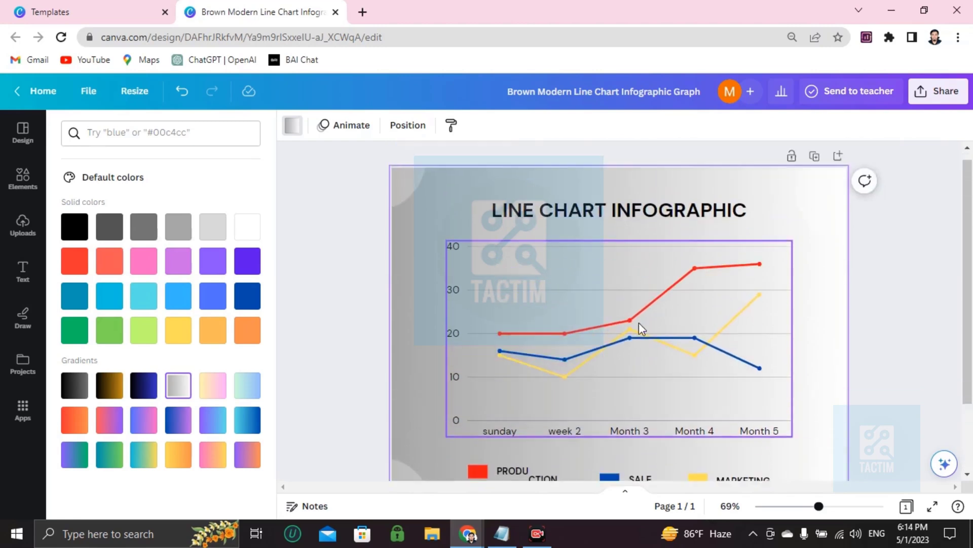
pyautogui.click(938, 106)
# Step: Download the infographic as a PNG file at 1,024 × 768 px
pyautogui.scroll(-1, 756, 355)
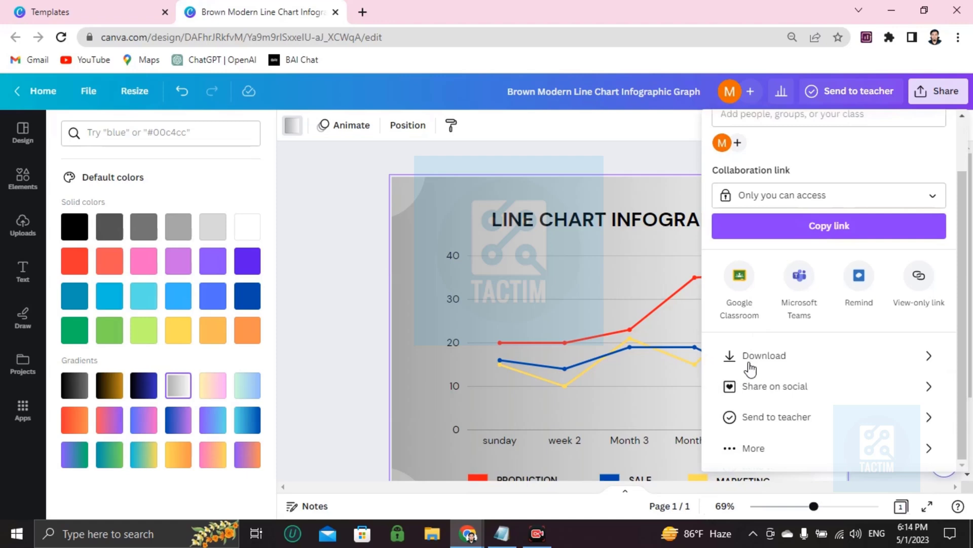
pyautogui.click(787, 359)
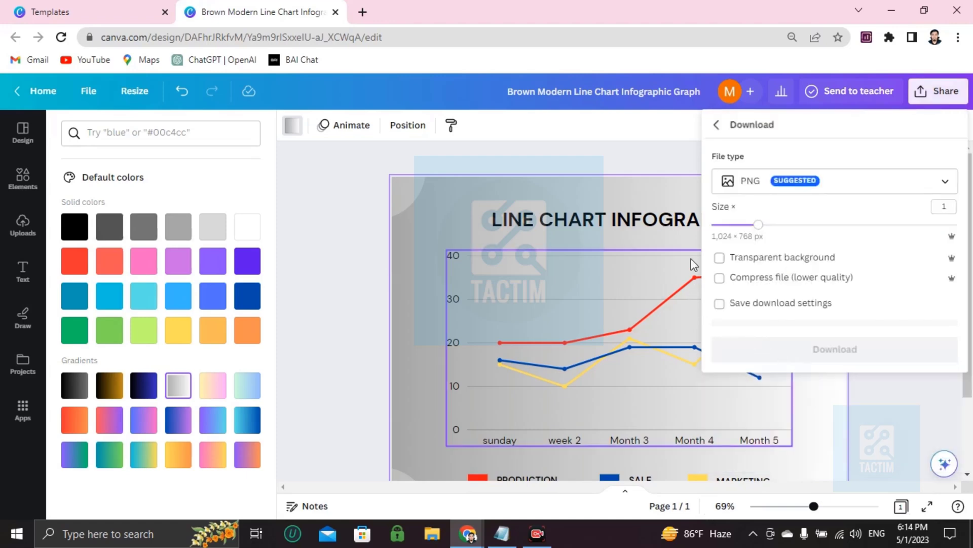
pyautogui.click(746, 193)
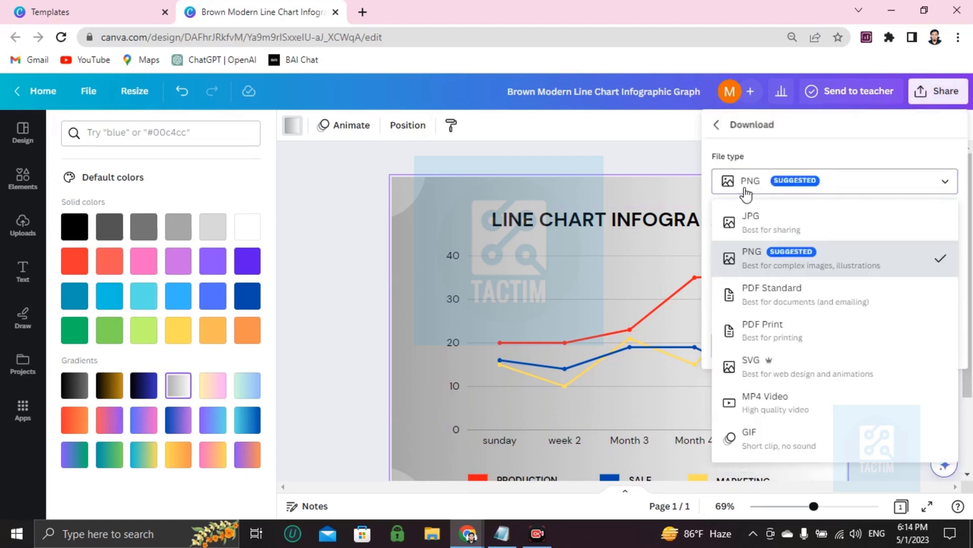
pyautogui.click(763, 268)
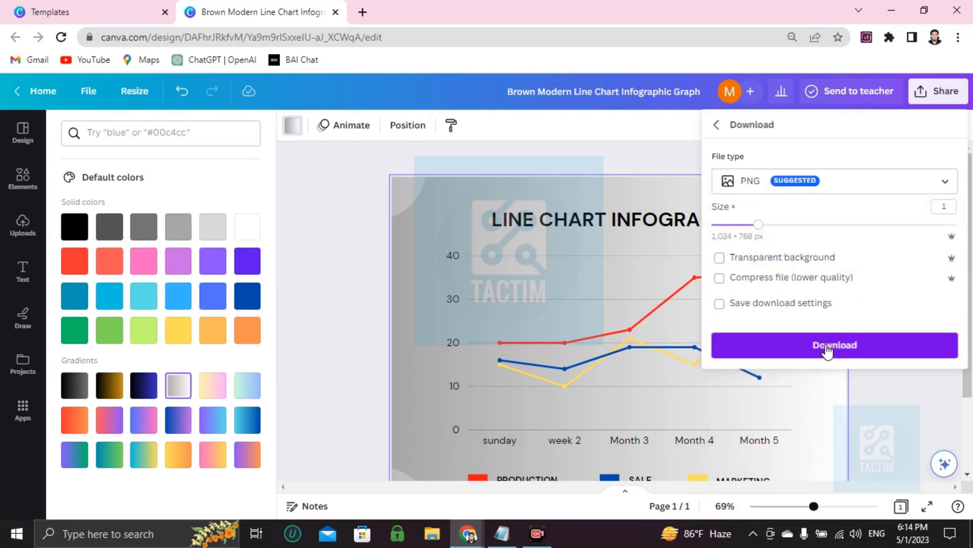
pyautogui.click(306, 269)
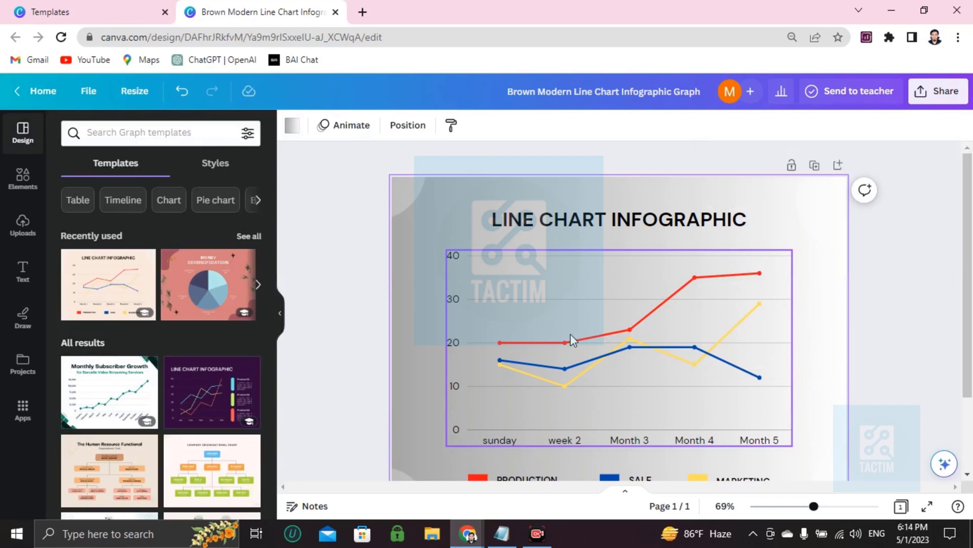
# Step: Set the collaboration link to 'Anyone with the link' and enter a collaborator's e-mail address
pyautogui.click(944, 91)
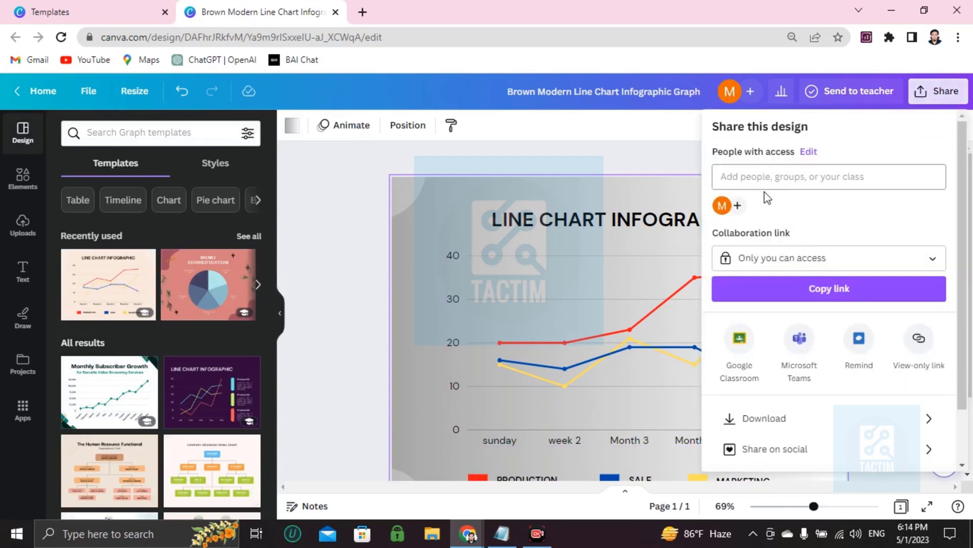
pyautogui.click(745, 258)
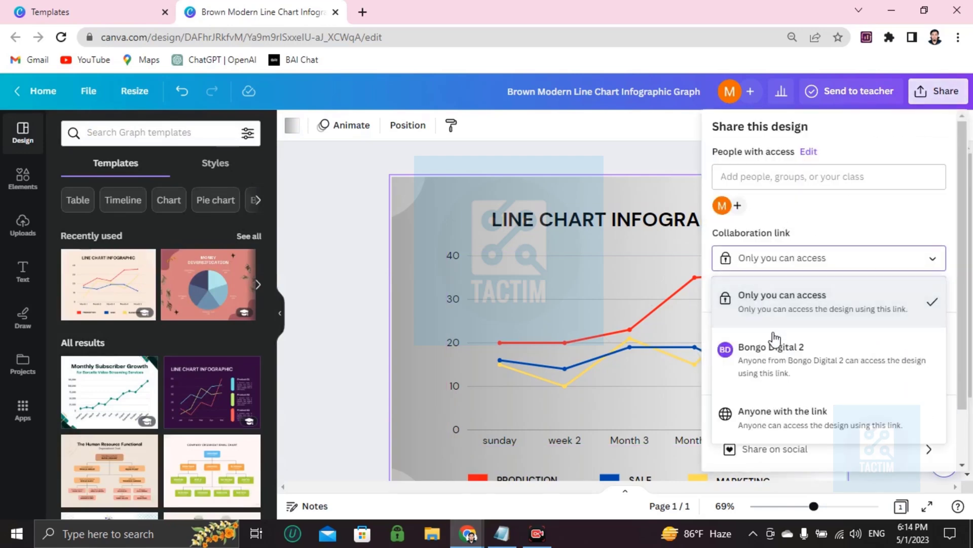
pyautogui.click(755, 428)
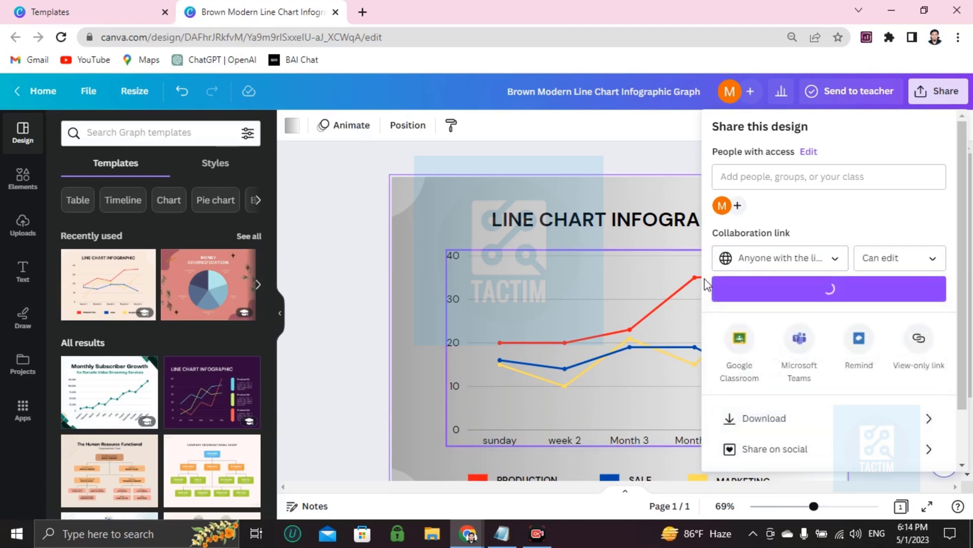
pyautogui.click(751, 179)
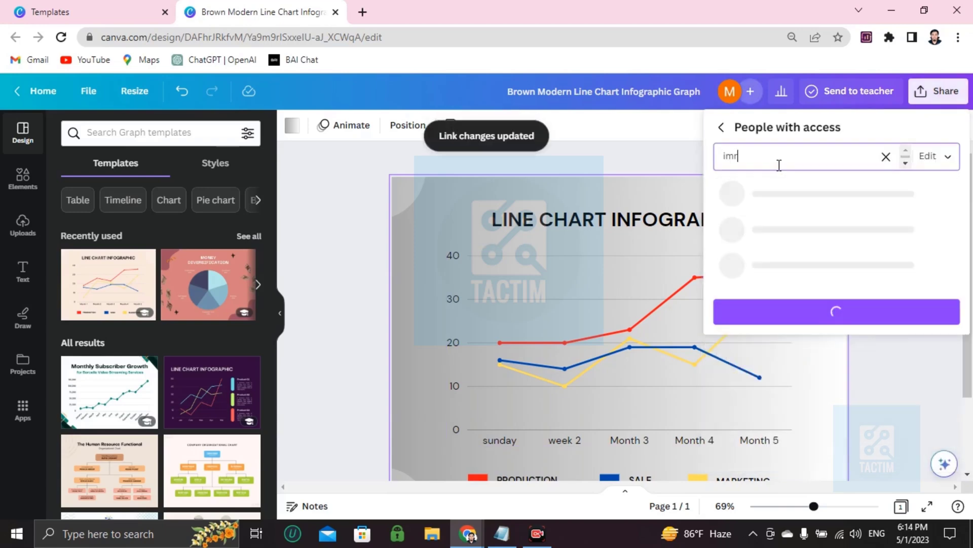
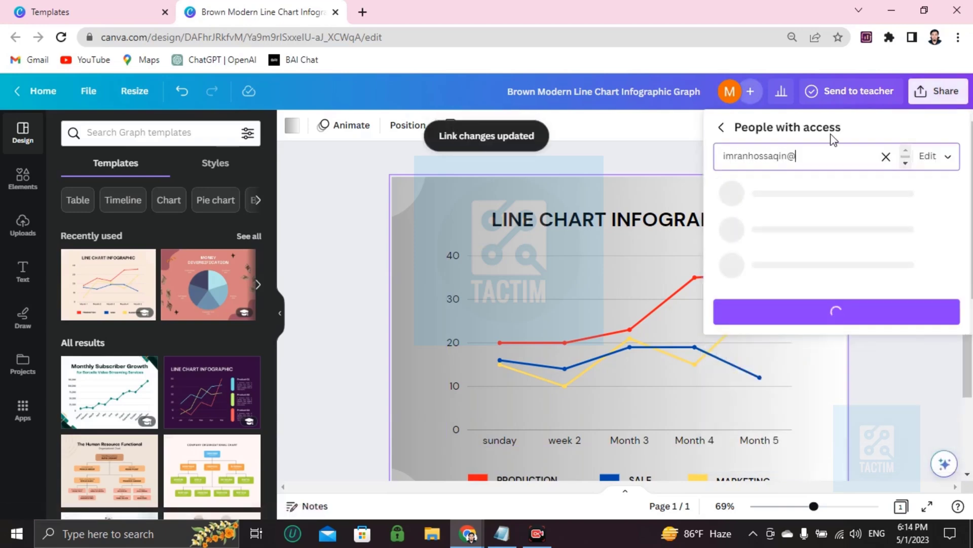